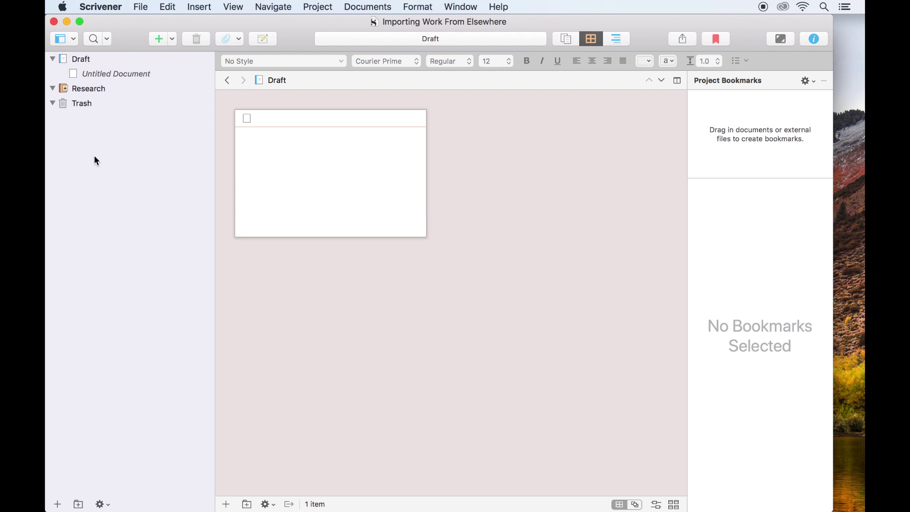
# Import the Example Script and Melville - Moby Dick files from disk into Research.
pyautogui.click(140, 6)
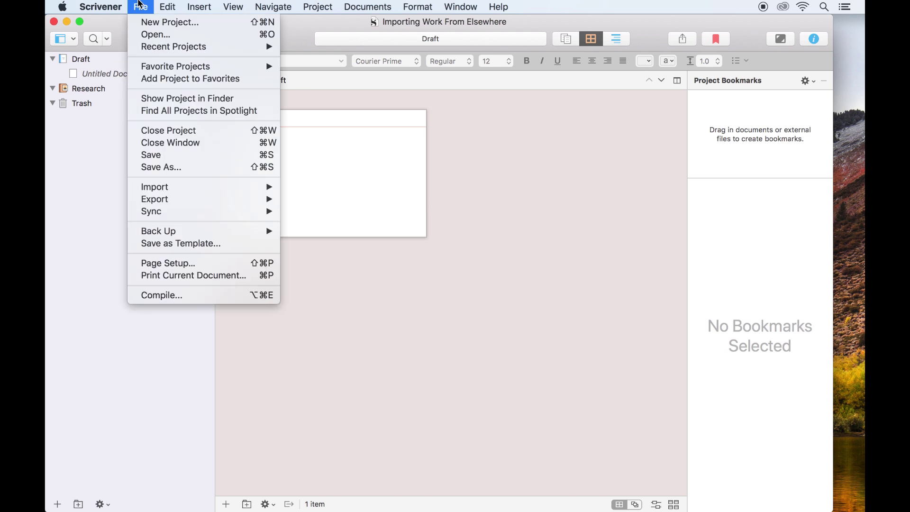
pyautogui.moveTo(162, 189)
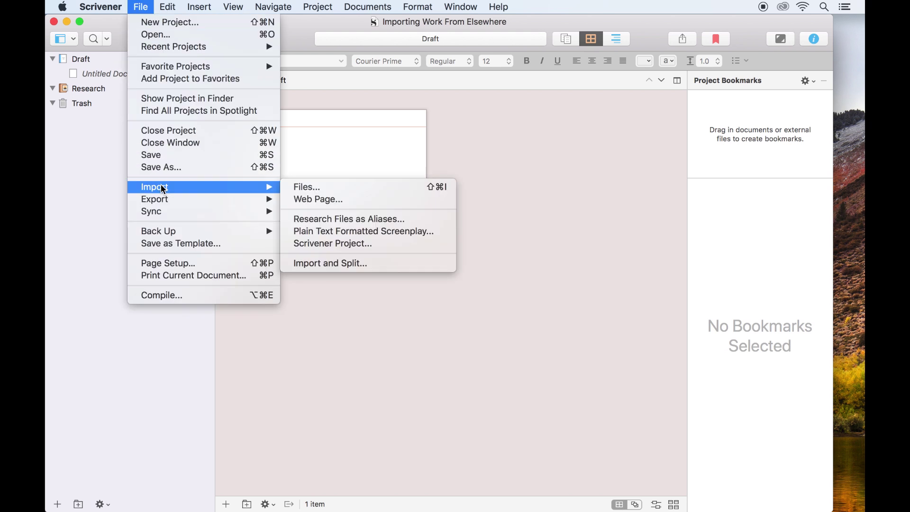
pyautogui.click(326, 188)
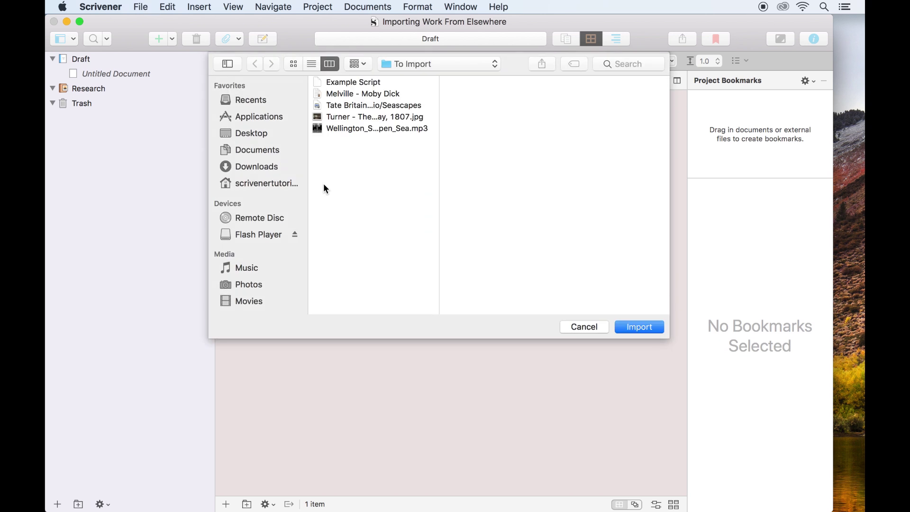
pyautogui.click(351, 81)
pyautogui.keyDown('shift'); pyautogui.click(351, 93); pyautogui.keyUp('shift')
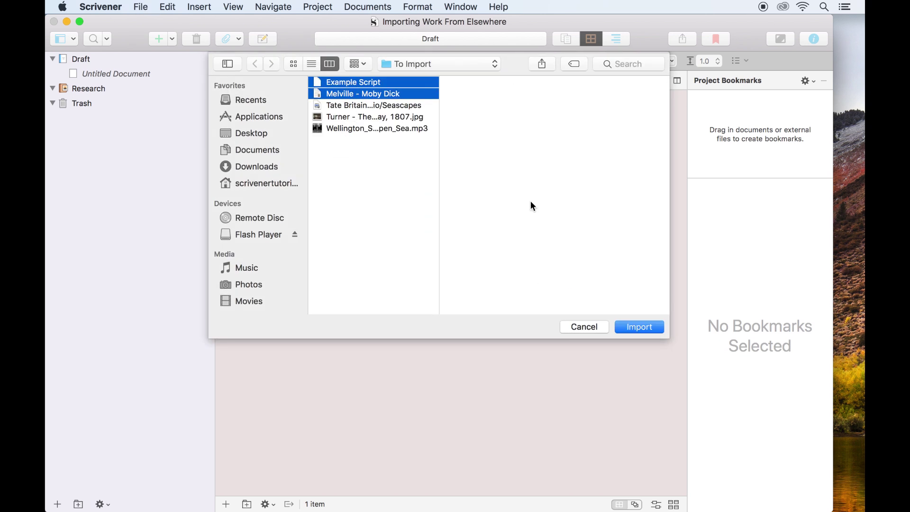
pyautogui.click(640, 327)
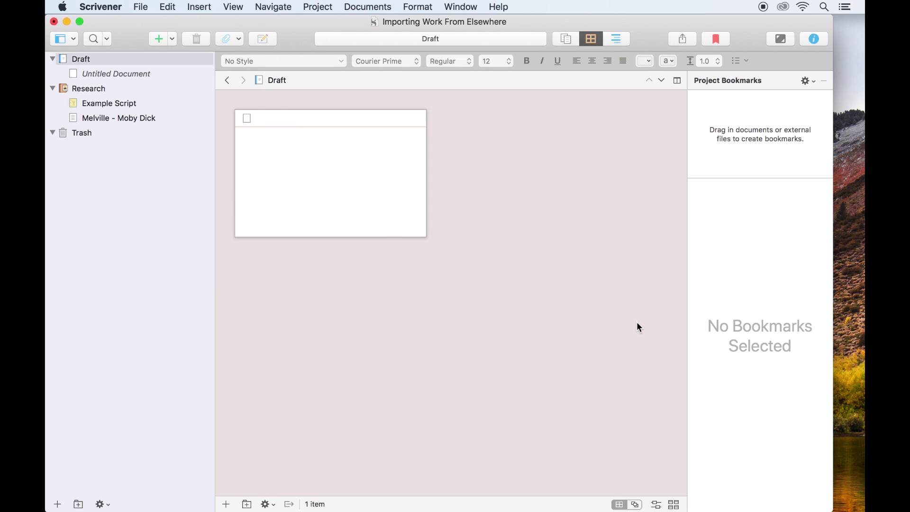
# Review the imported Moby Dick text and the Example Script screenplay.
pyautogui.click(112, 117)
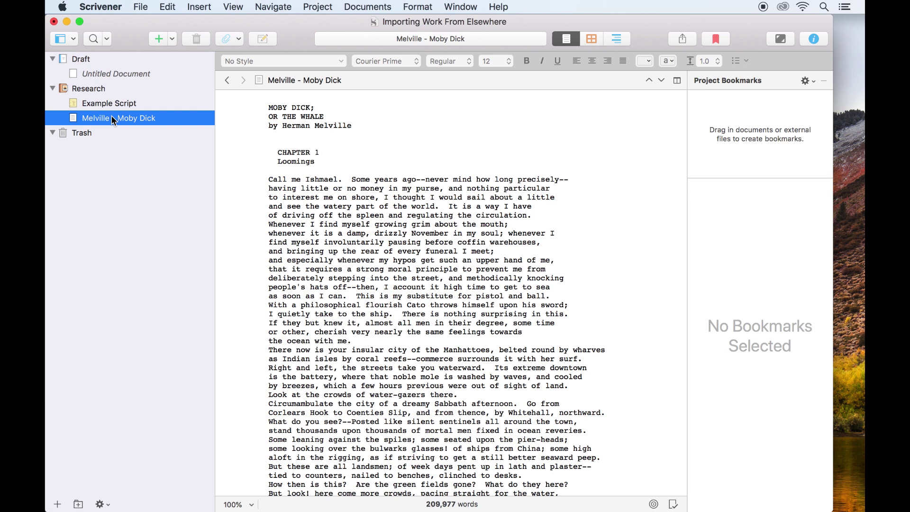
pyautogui.click(128, 109)
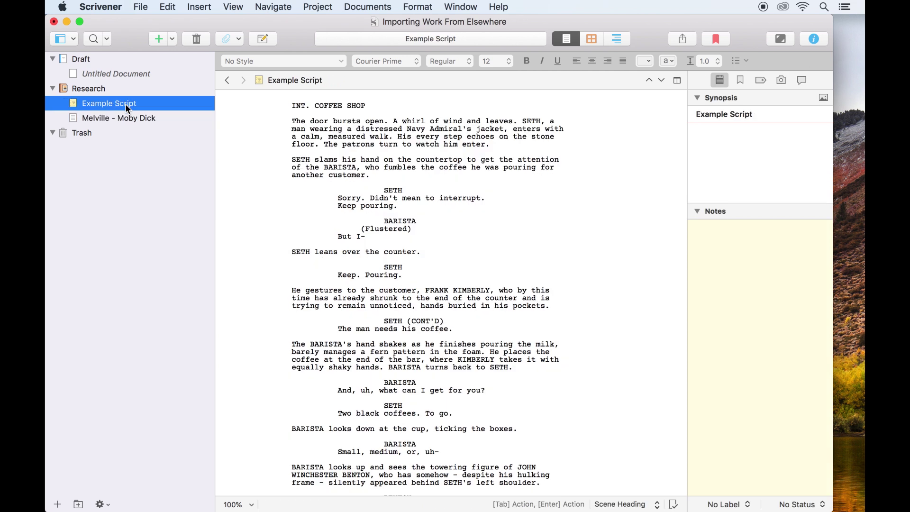
pyautogui.click(121, 115)
# Import the Tate Britain PDF, Turner painting and sea shanty audio, then view the Turner and Tate items.
pyautogui.press('super+shift+i')
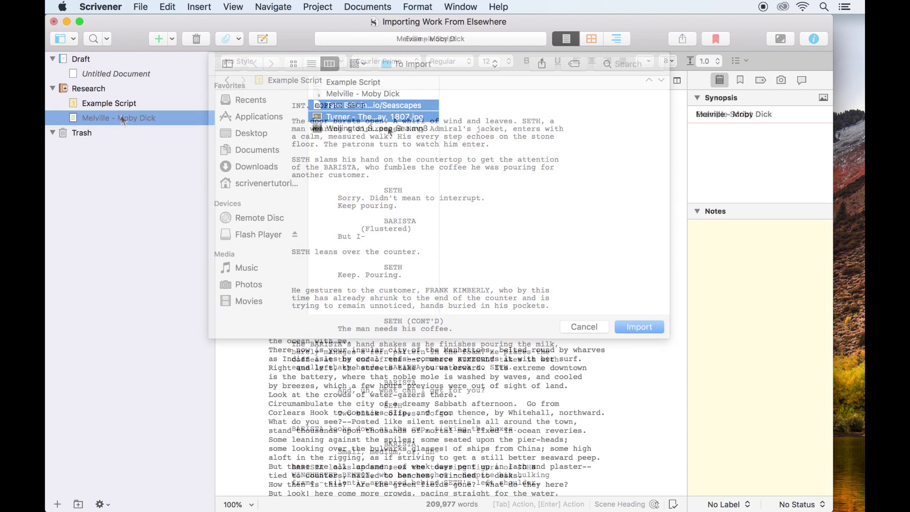
pyautogui.keyDown('shift'); pyautogui.click(388, 129); pyautogui.keyUp('shift')
pyautogui.click(639, 327)
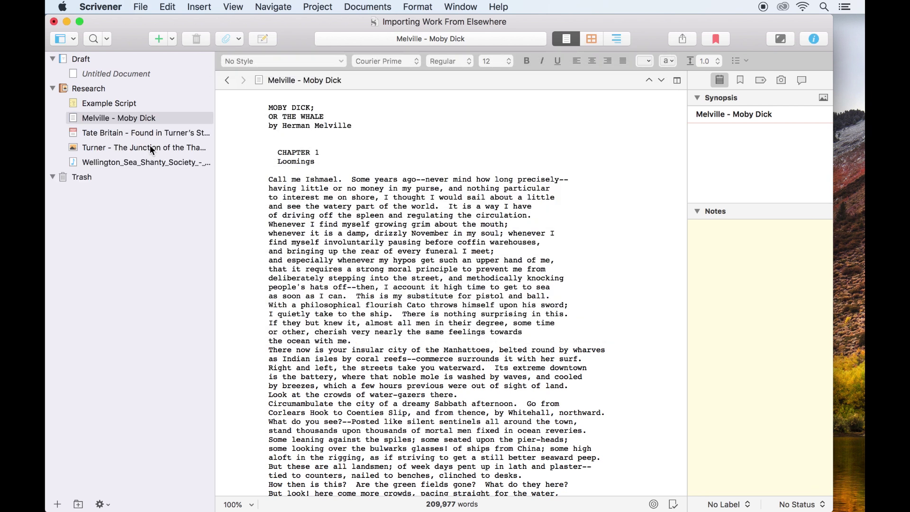
pyautogui.click(152, 148)
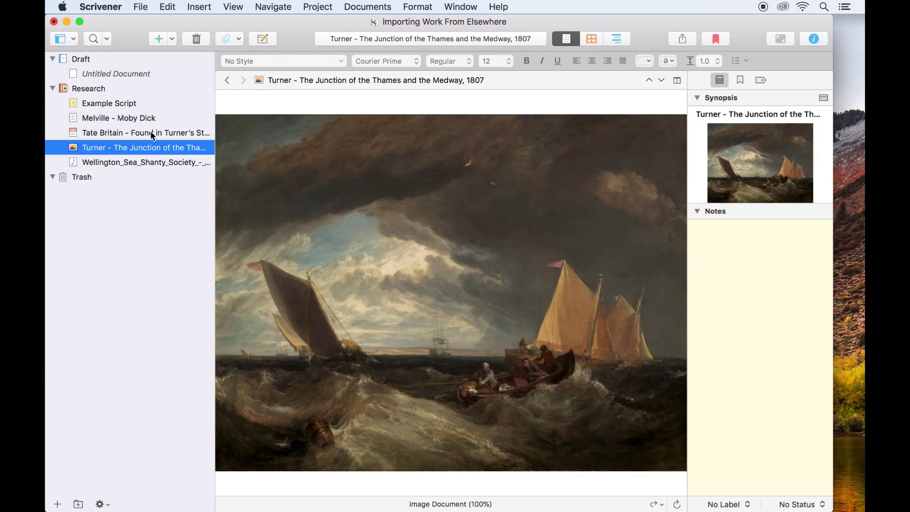
pyautogui.click(151, 134)
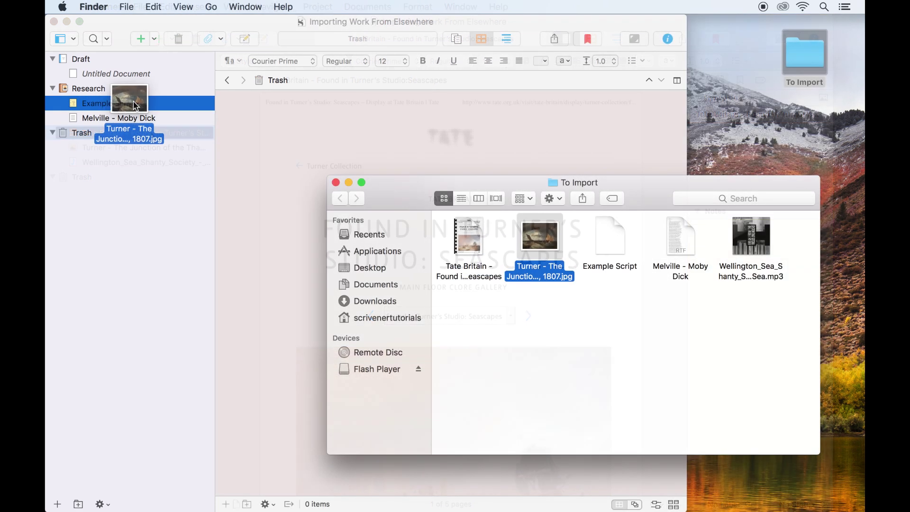
# Add the Turner image to Research and drop Melville - Moby Dick under Untitled Document in Draft.
pyautogui.moveTo(87, 130); pyautogui.dragTo(134, 112)
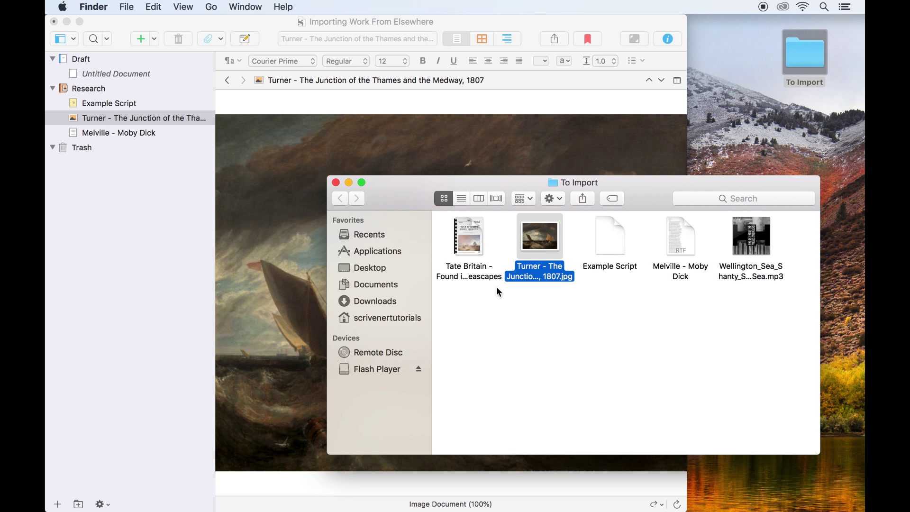
pyautogui.moveTo(639, 184); pyautogui.dragTo(687, 180)
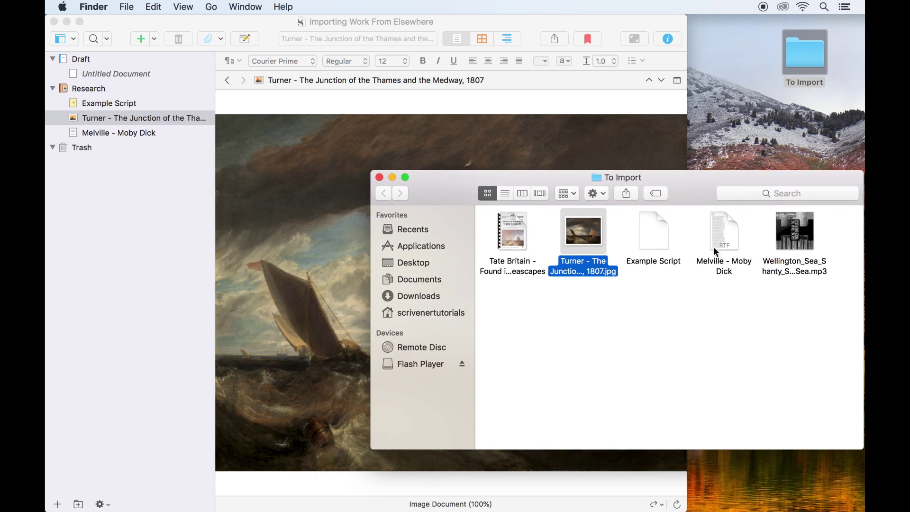
pyautogui.moveTo(715, 248); pyautogui.dragTo(110, 73)
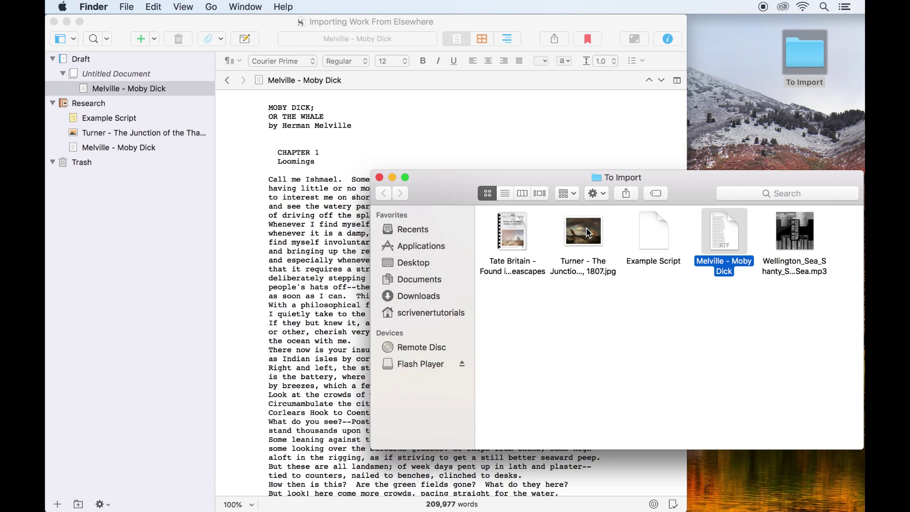
# Try adding the Turner image to Draft and dismiss the media-in-Draft warning.
pyautogui.moveTo(589, 233); pyautogui.dragTo(144, 82)
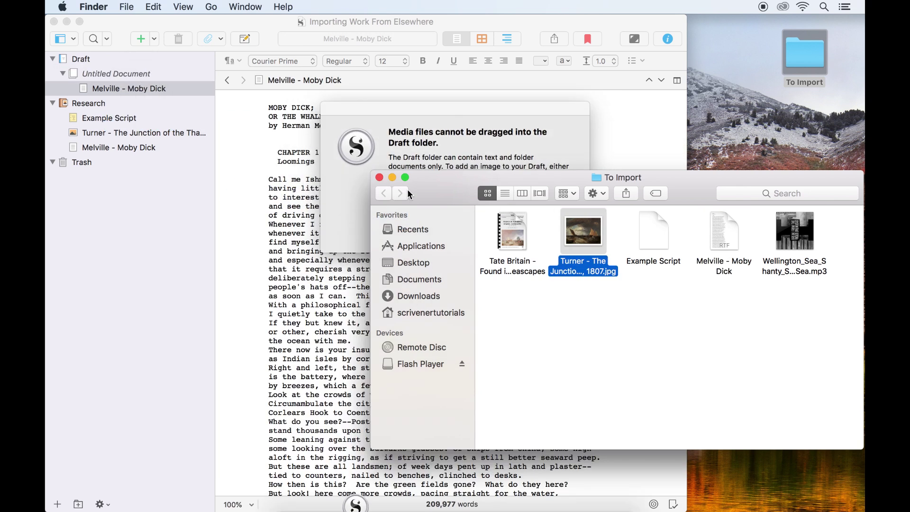
pyautogui.click(434, 113)
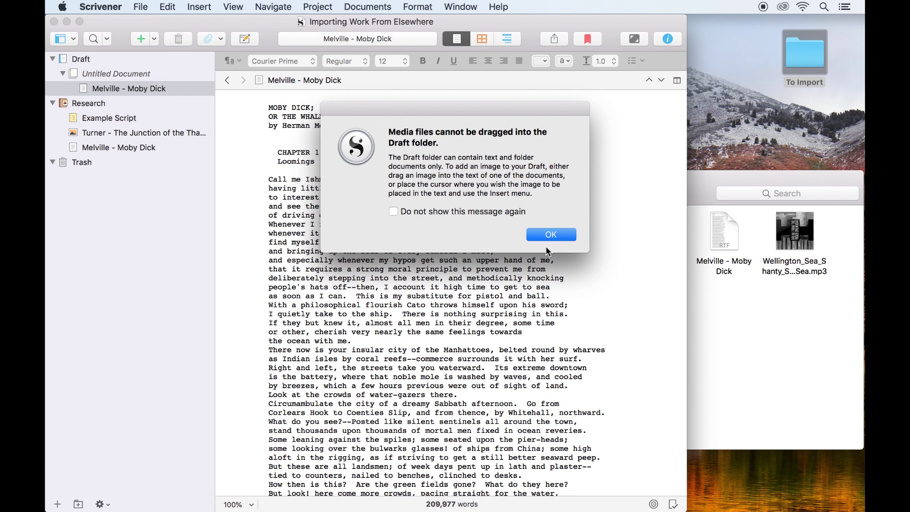
pyautogui.click(557, 235)
# Drop the Turner jpg from Finder into the text of the empty Untitled Document.
pyautogui.click(110, 74)
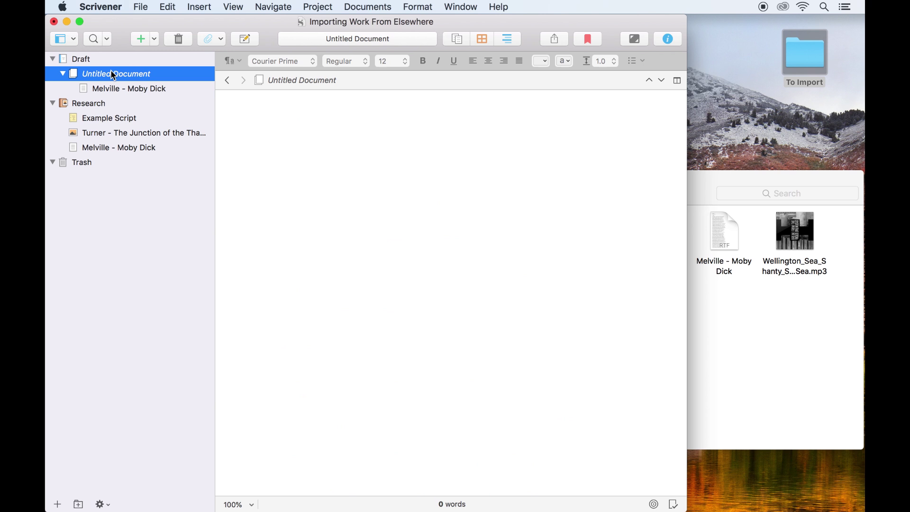
pyautogui.click(726, 194)
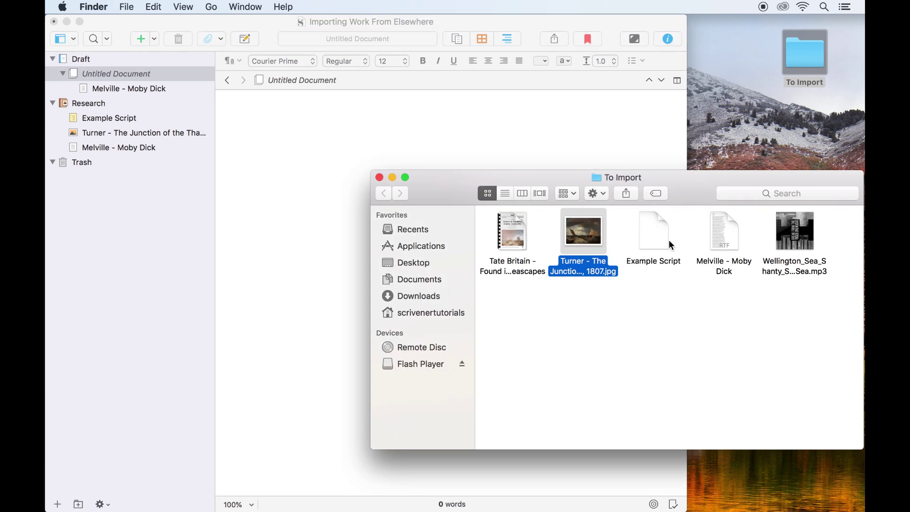
pyautogui.moveTo(582, 238); pyautogui.dragTo(363, 145)
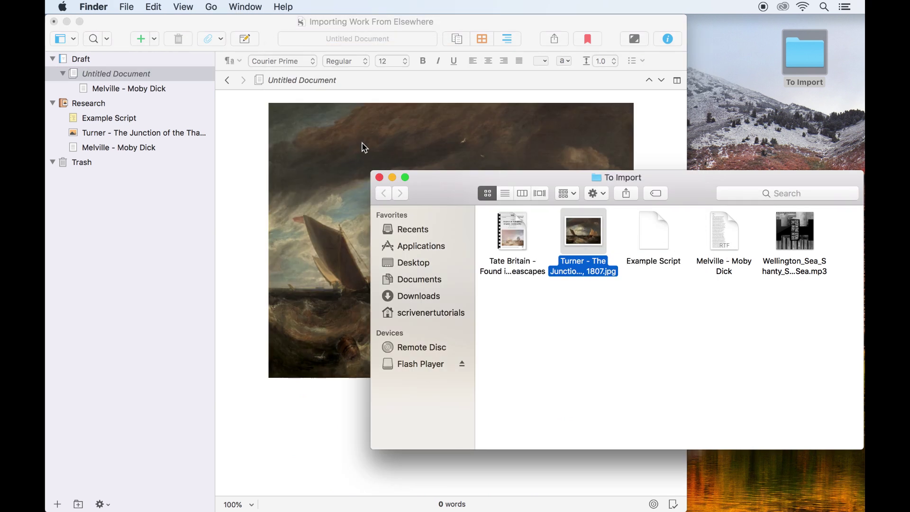
pyautogui.click(265, 245)
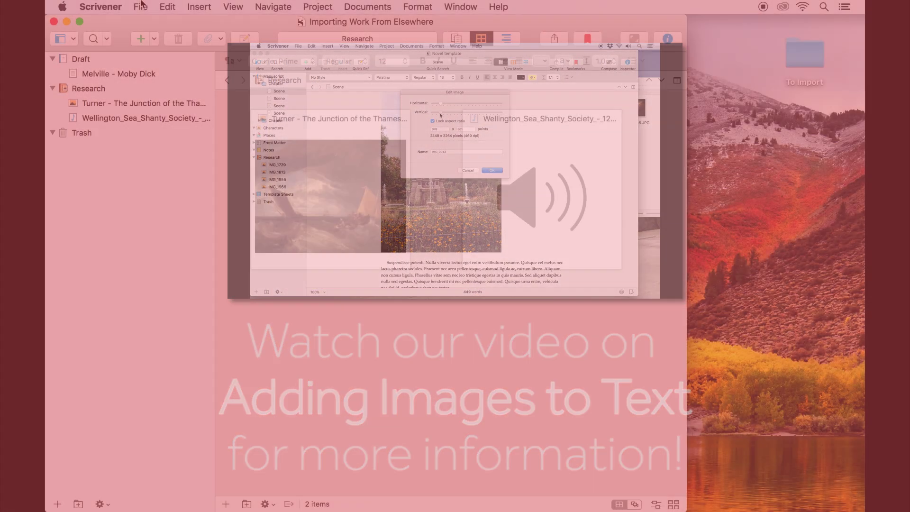
pyautogui.click(140, 6)
# Import the Wikipedia Sea_shanty web page into Research as 'Sea shanty - Wikipedia'.
pyautogui.moveTo(176, 186)
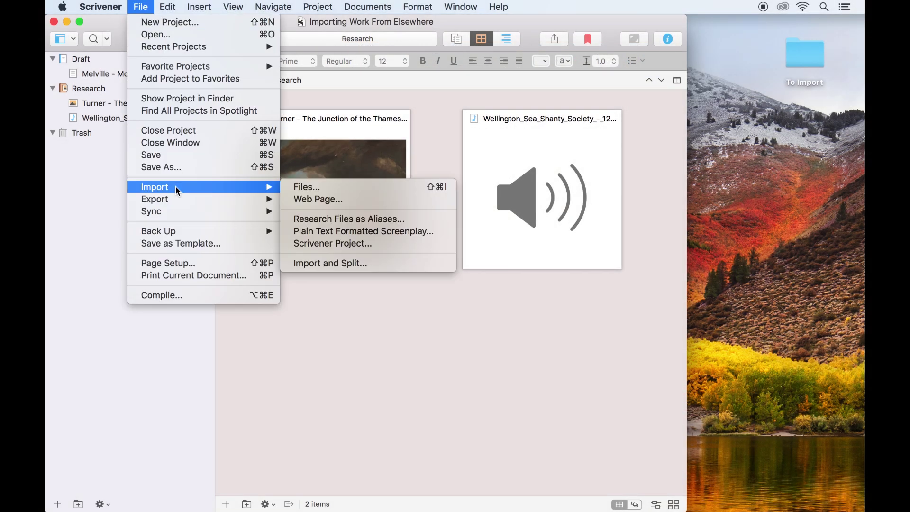
pyautogui.click(341, 201)
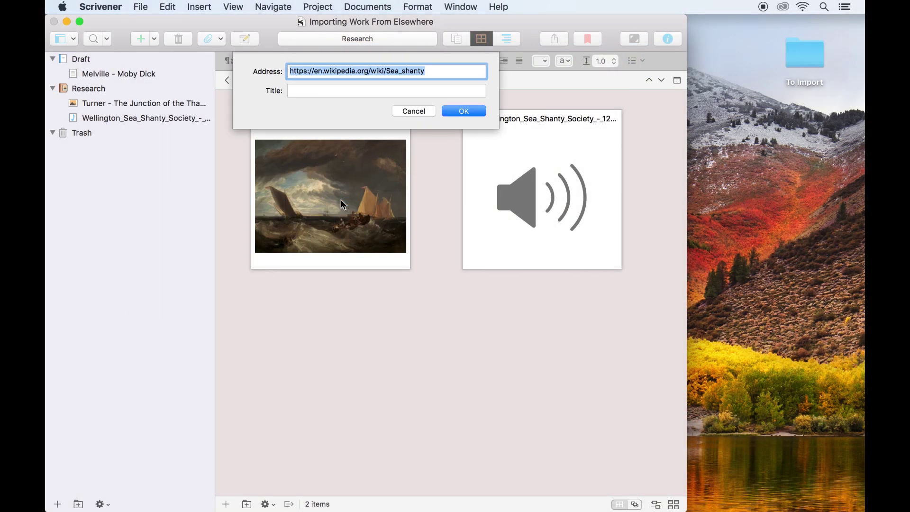
pyautogui.press('Return')
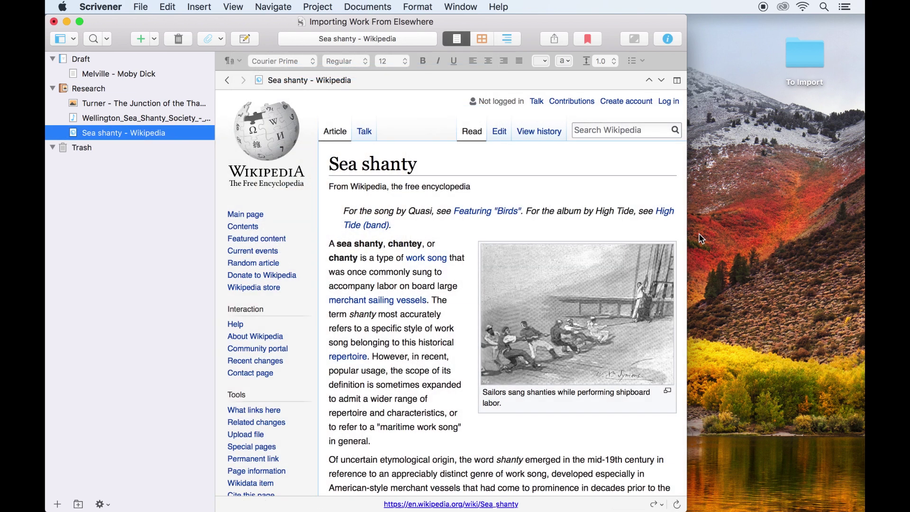
# Drag the historic-uk Sea Shanties page from Firefox into Research, then reselect the Wikipedia page.
pyautogui.moveTo(687, 243); pyautogui.dragTo(753, 241)
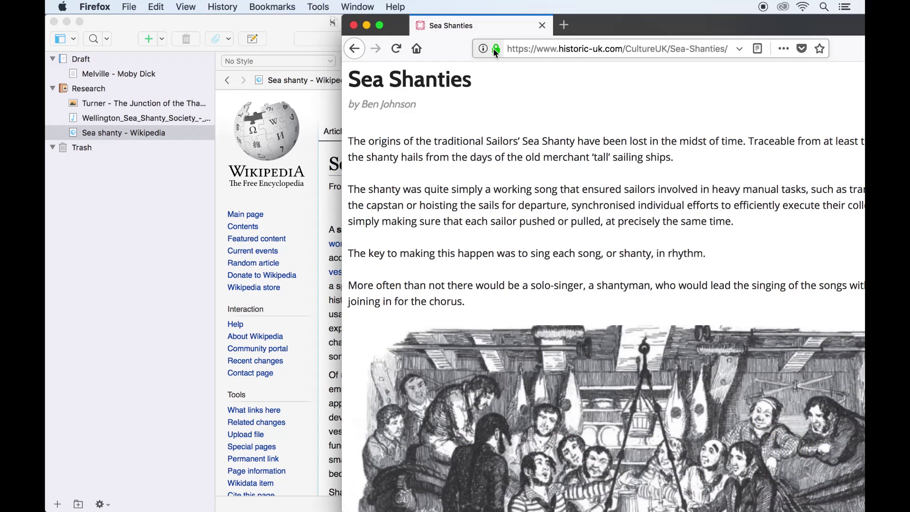
pyautogui.moveTo(489, 47); pyautogui.dragTo(151, 141)
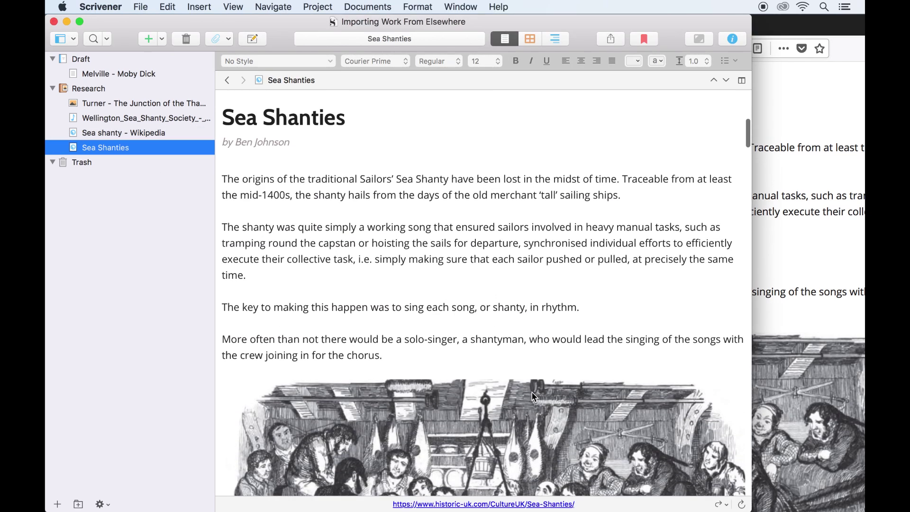
pyautogui.click(190, 135)
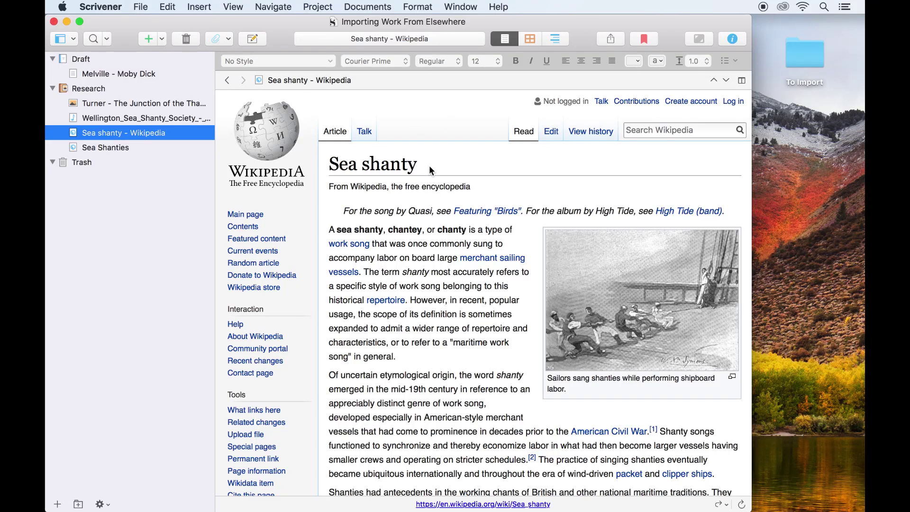
# Convert the Sea shanty - Wikipedia page to an editable text document, then select the Turner painting.
pyautogui.click(362, 6)
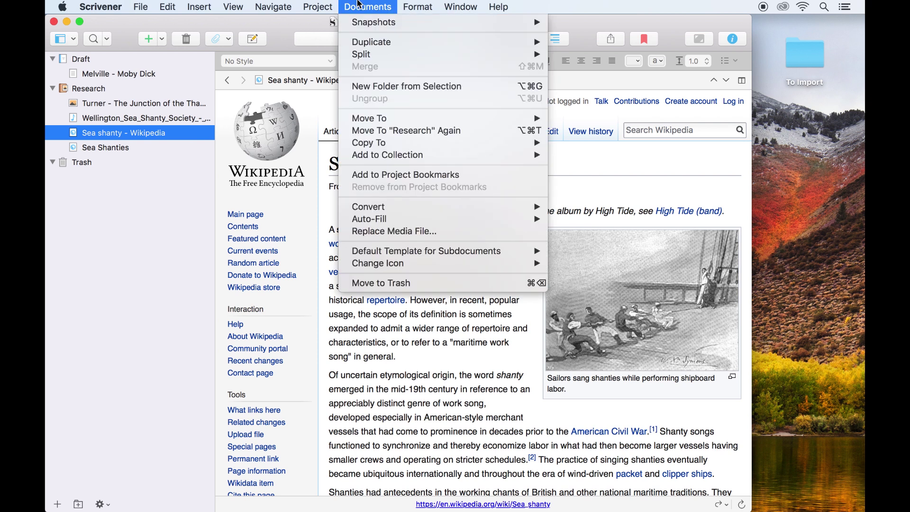
pyautogui.moveTo(533, 207)
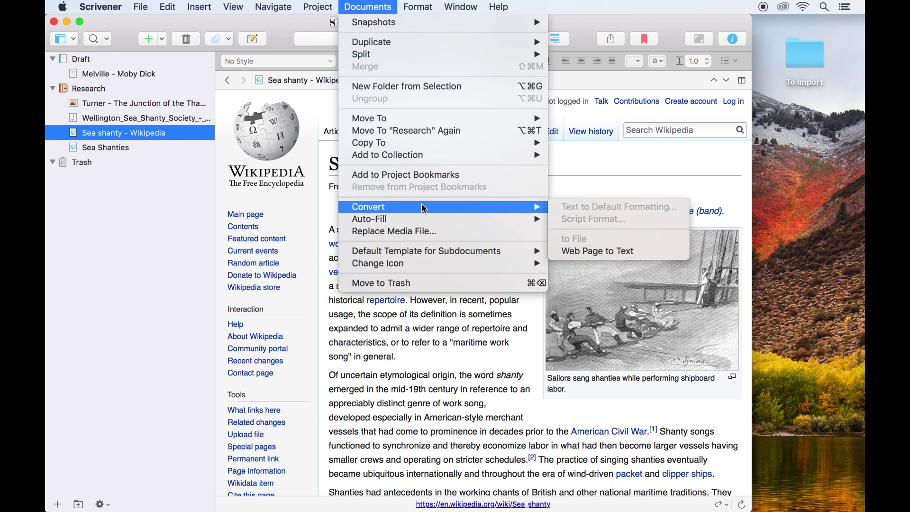
pyautogui.click(599, 251)
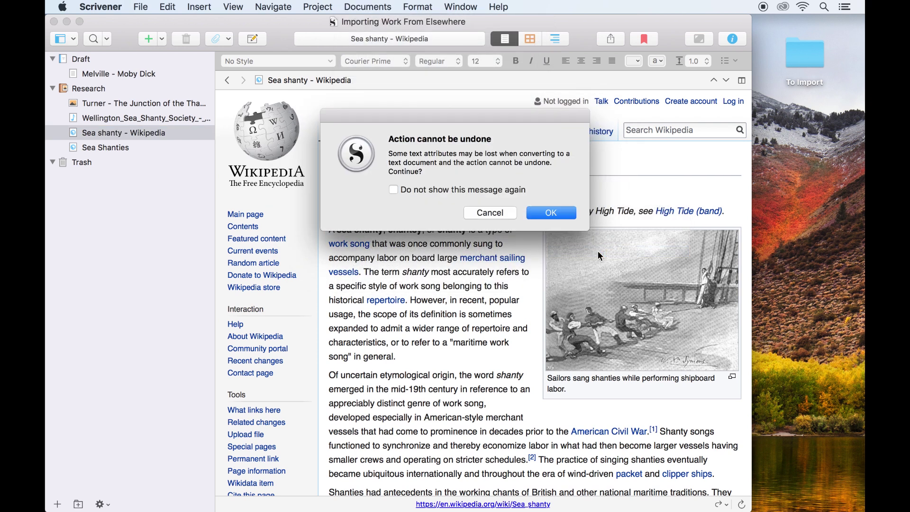
pyautogui.click(547, 215)
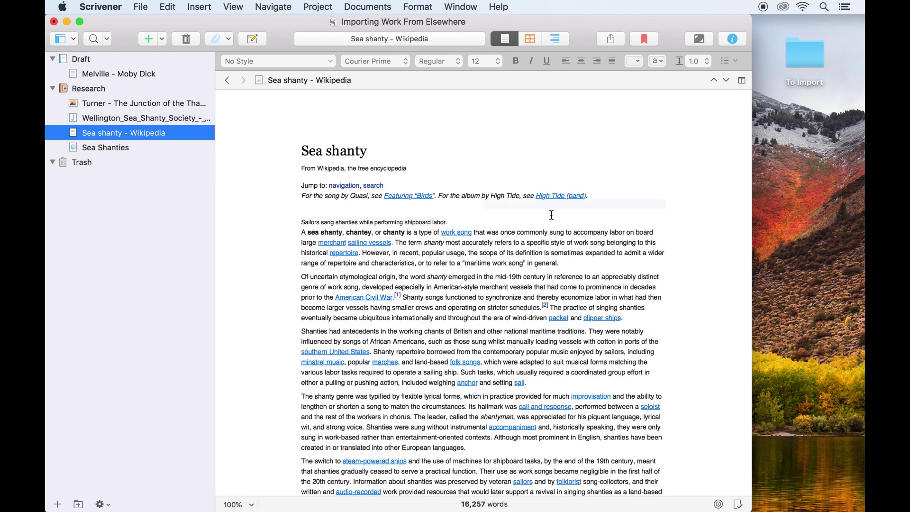
pyautogui.press('Up')
pyautogui.press('Up')
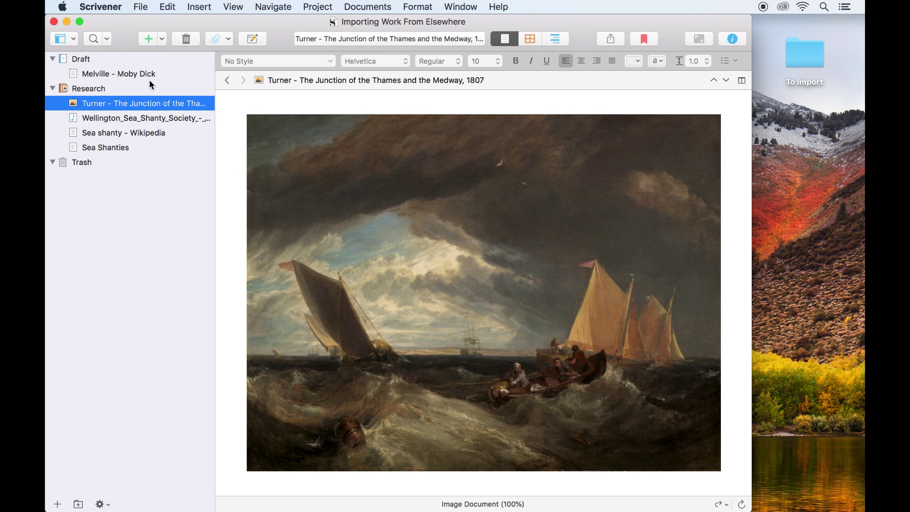
# Import the Turner jpg from To Import as an alias and open the aliased image.
pyautogui.click(148, 4)
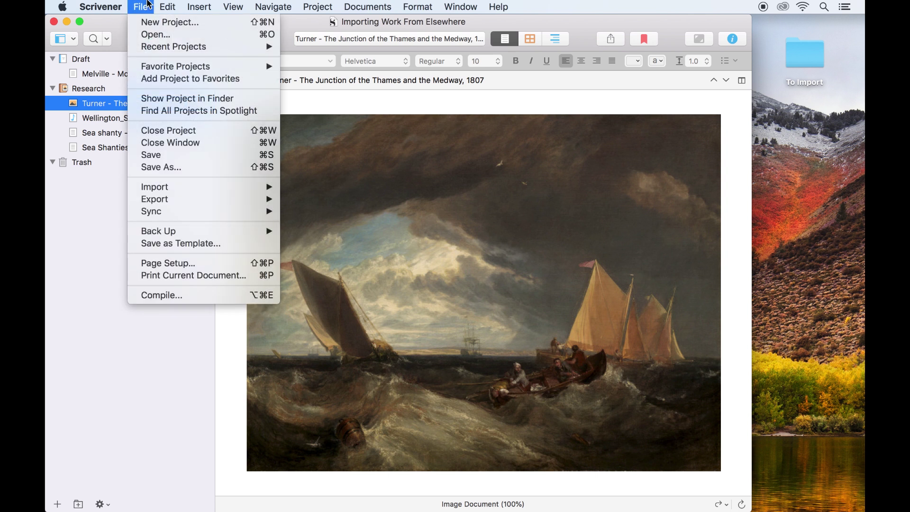
pyautogui.moveTo(175, 188)
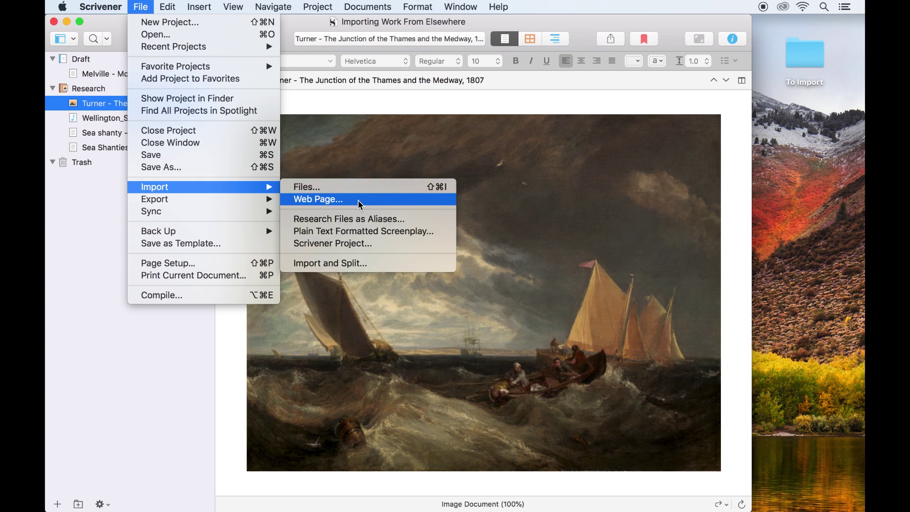
pyautogui.click(359, 223)
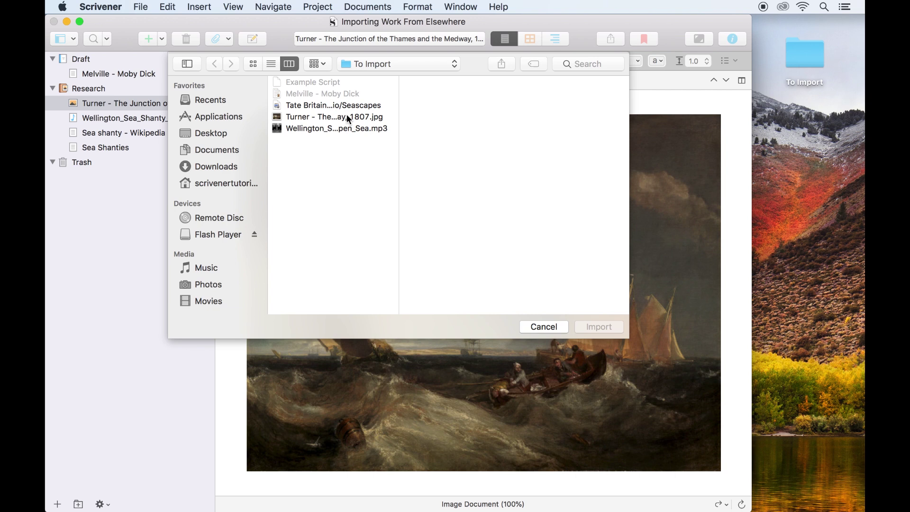
pyautogui.doubleClick(347, 117)
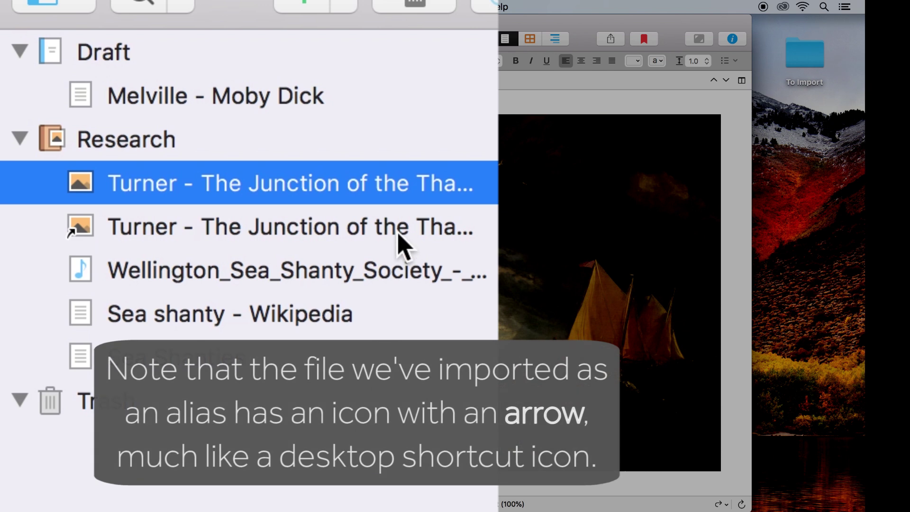
pyautogui.click(179, 120)
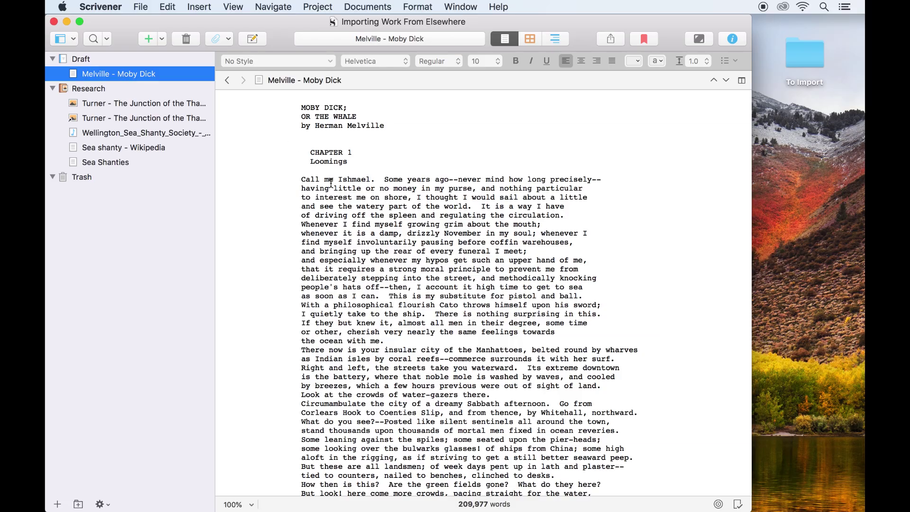
# Split the Moby Dick text at the 'CHAPTER 2 The Carpet-Bag' heading.
pyautogui.scroll(-20, 331, 183)
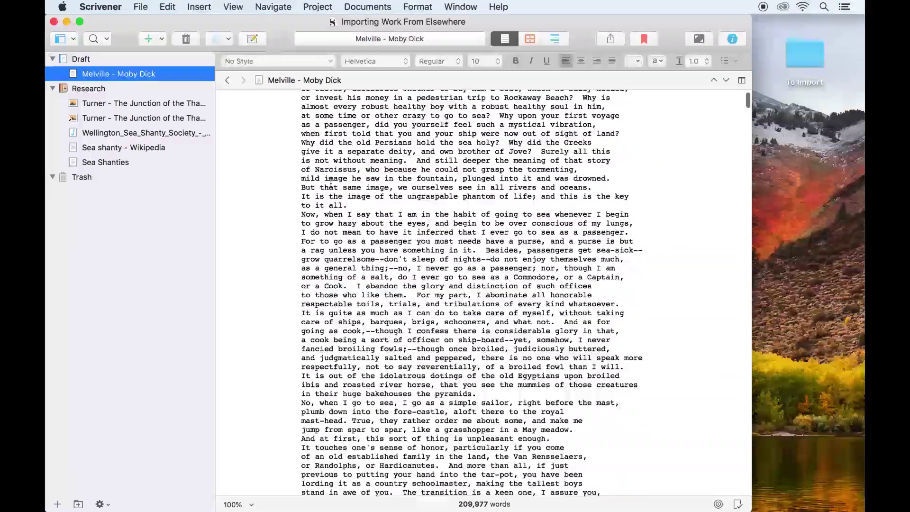
pyautogui.scroll(-20, 331, 182)
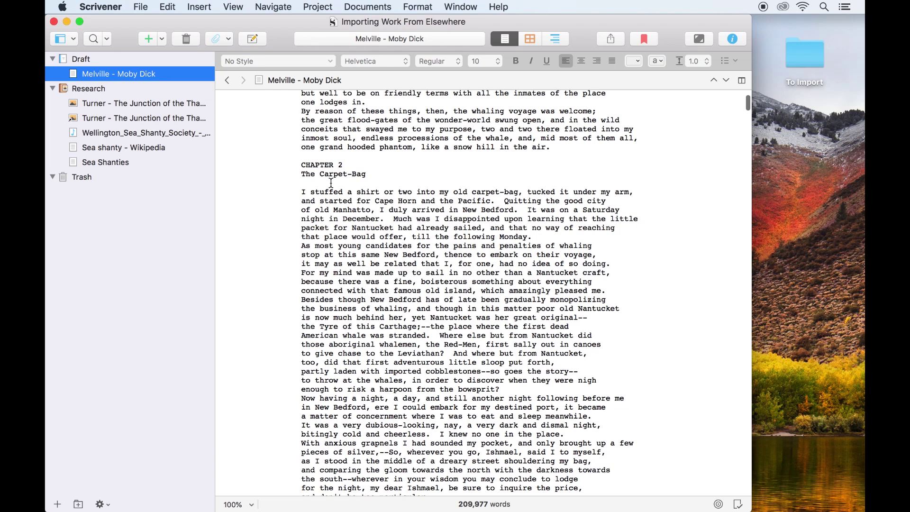
pyautogui.moveTo(379, 174); pyautogui.dragTo(296, 165)
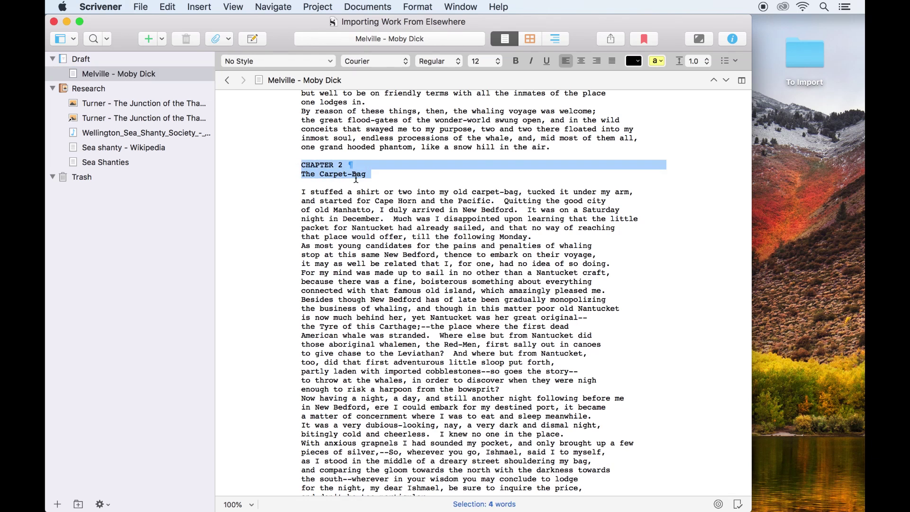
pyautogui.click(366, 6)
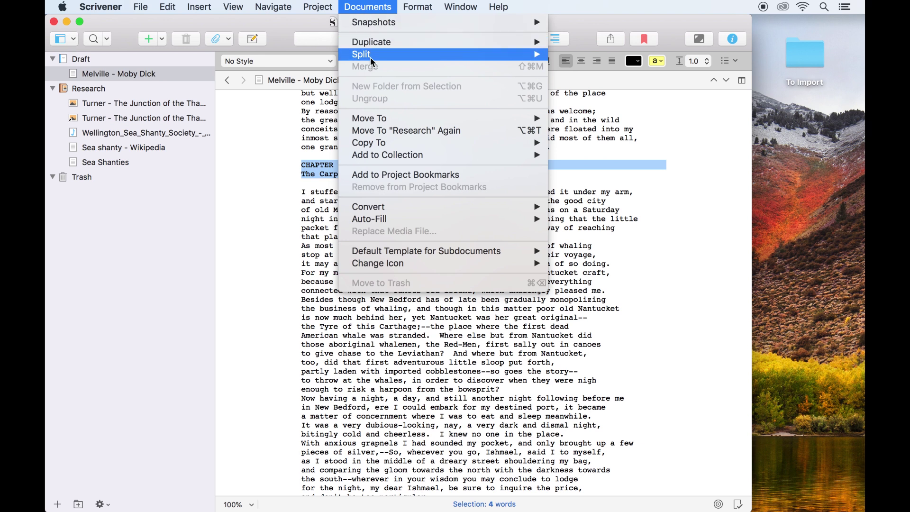
pyautogui.moveTo(371, 57)
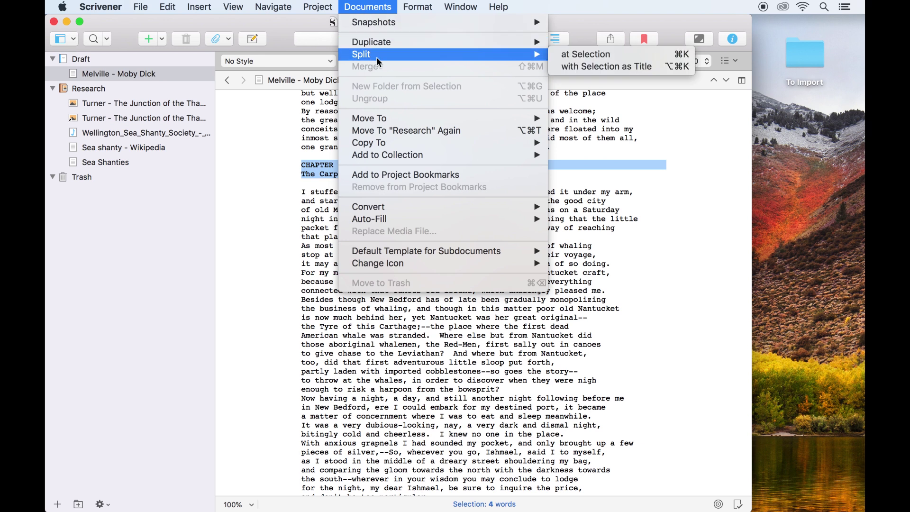
pyautogui.click(566, 55)
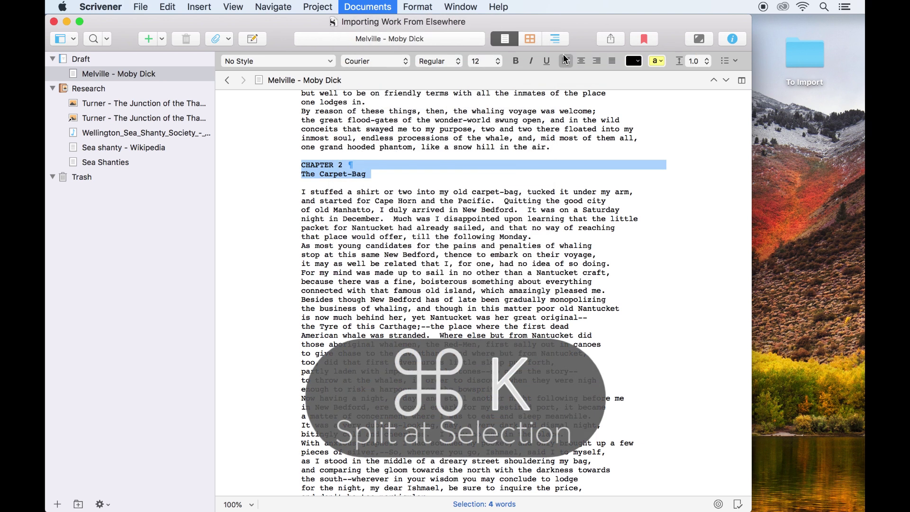
# Split it again at the 'CHAPTER 5 Breakfast' heading with Cmd+K.
pyautogui.moveTo(343, 447); pyautogui.dragTo(294, 438)
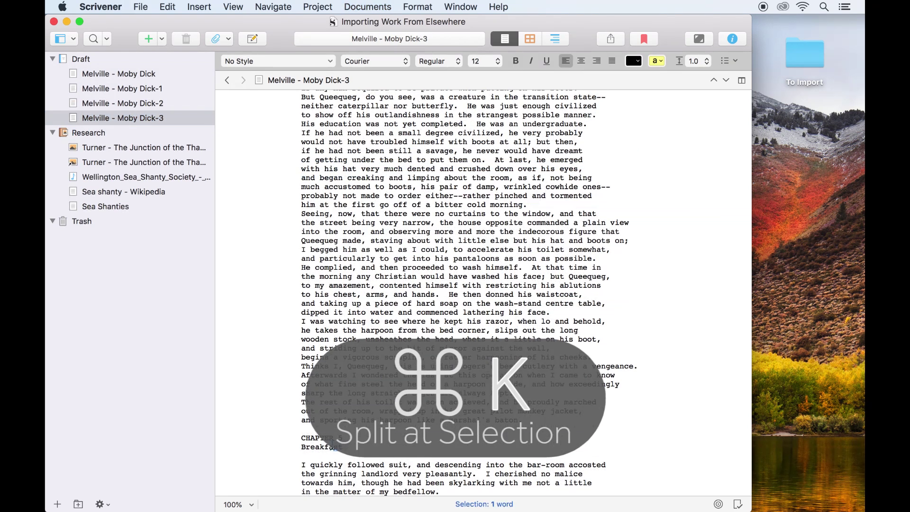
pyautogui.press('super+k')
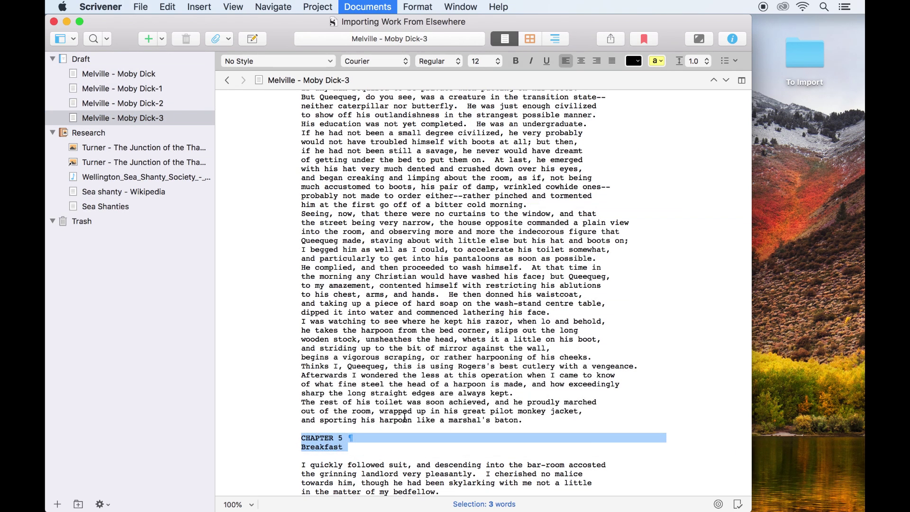
pyautogui.click(399, 409)
pyautogui.scroll(-10, 399, 408)
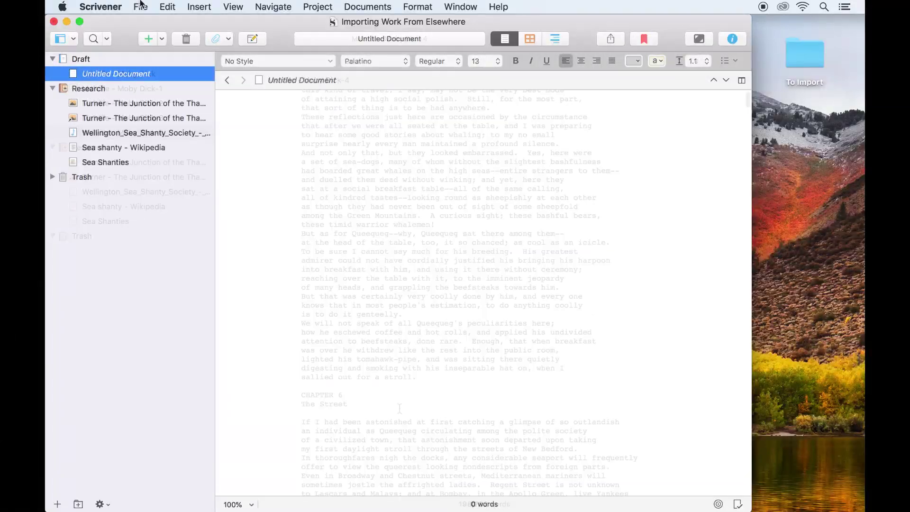
# Start Import and Split on Melville - Moby Dick and select the # separator to replace it.
pyautogui.click(140, 7)
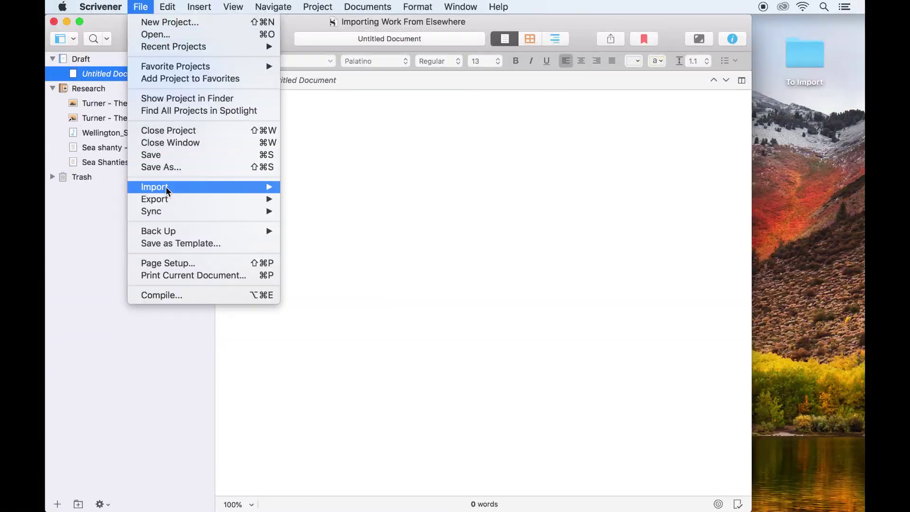
pyautogui.moveTo(170, 187)
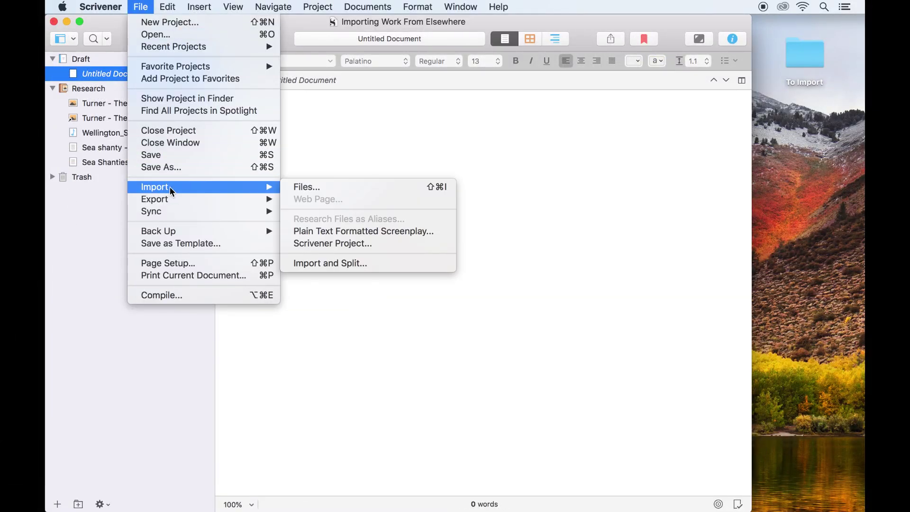
pyautogui.click(359, 263)
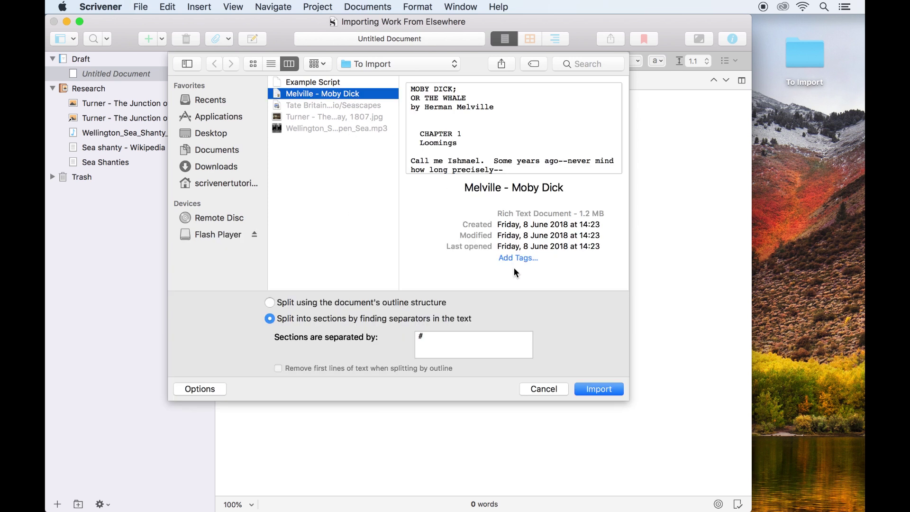
pyautogui.moveTo(466, 341); pyautogui.dragTo(421, 339)
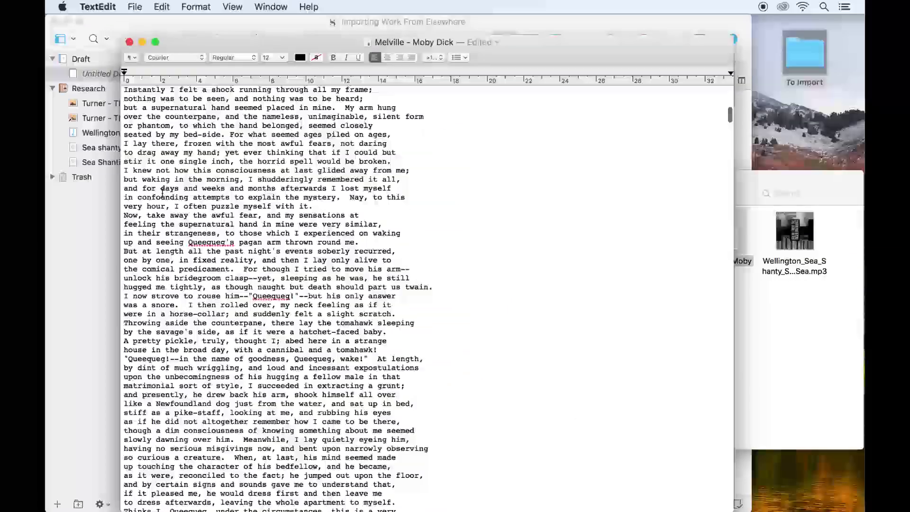
# Paste a separator line above CHAPTER 5 in the source text.
pyautogui.scroll(-10, 163, 193)
pyautogui.scroll(3, 163, 192)
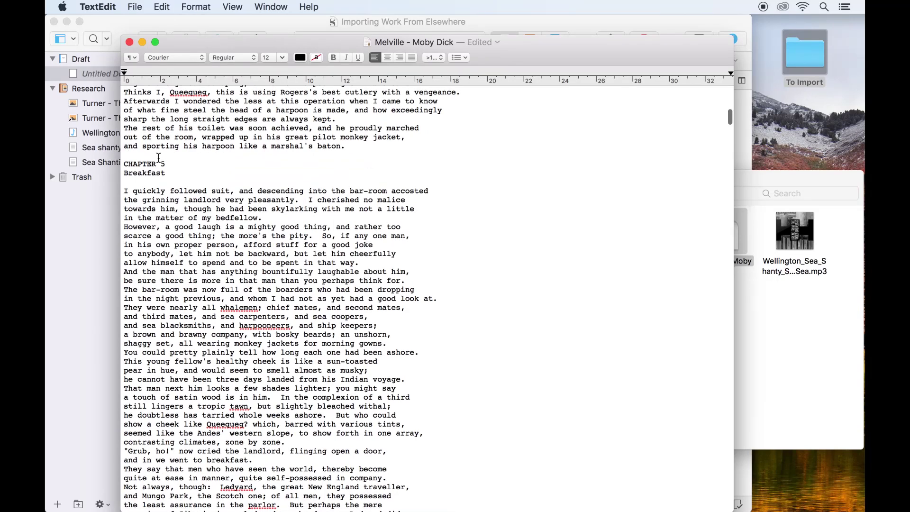
pyautogui.click(159, 157)
pyautogui.write('~~~')
pyautogui.scroll(-10, 280, 294)
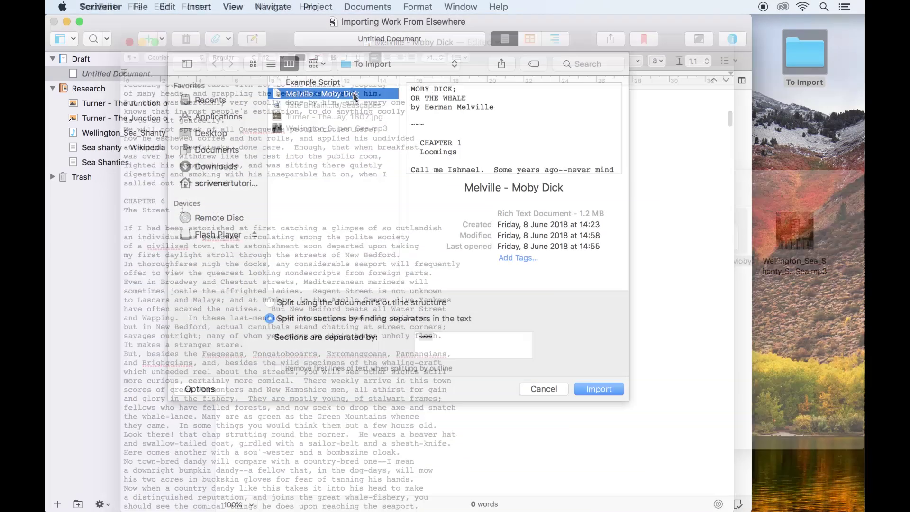
# Import Moby Dick split into a MOBY DICK title document plus chapter documents, and view CHAPTER 1.
pyautogui.click(593, 386)
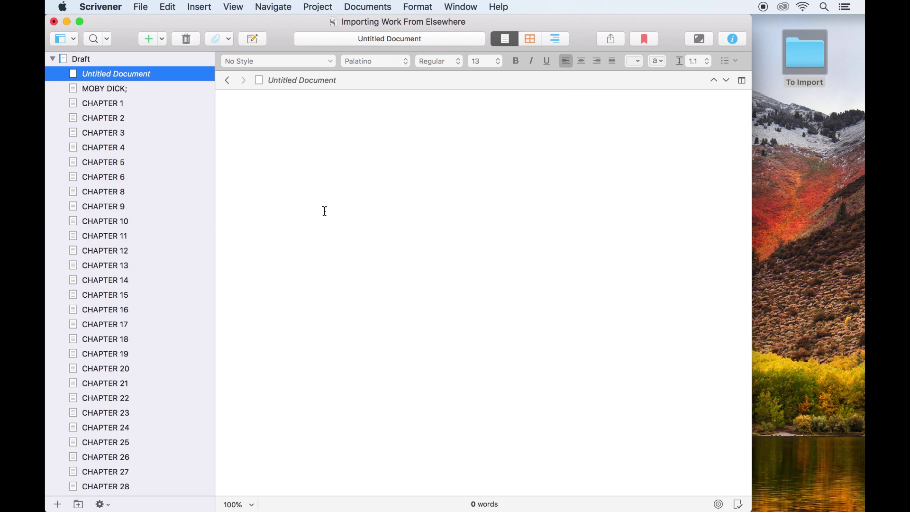
pyautogui.click(144, 103)
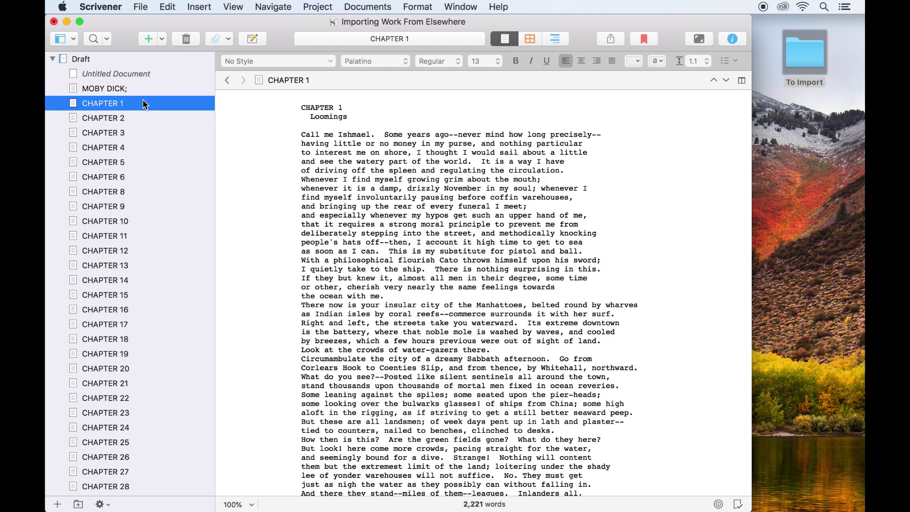